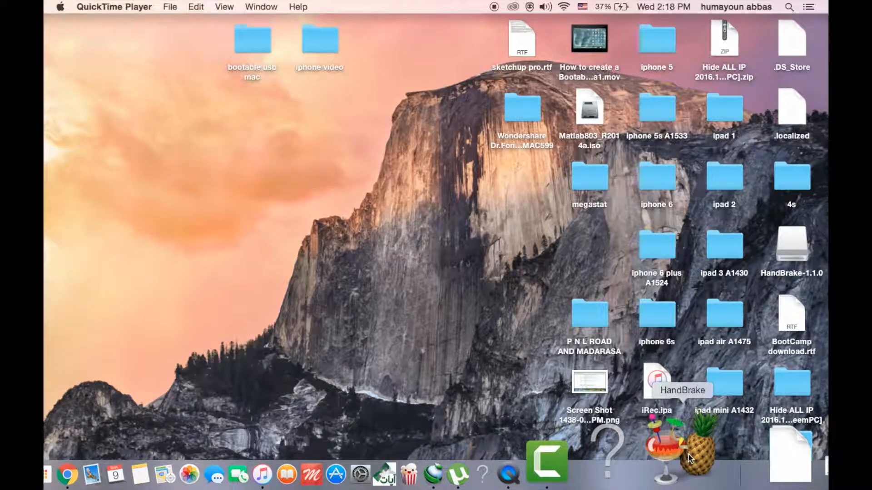
Launch HandBrake, dismiss its initial source chooser and reposition the main window.
{"action": "left_click", "coordinate": [688, 453]}
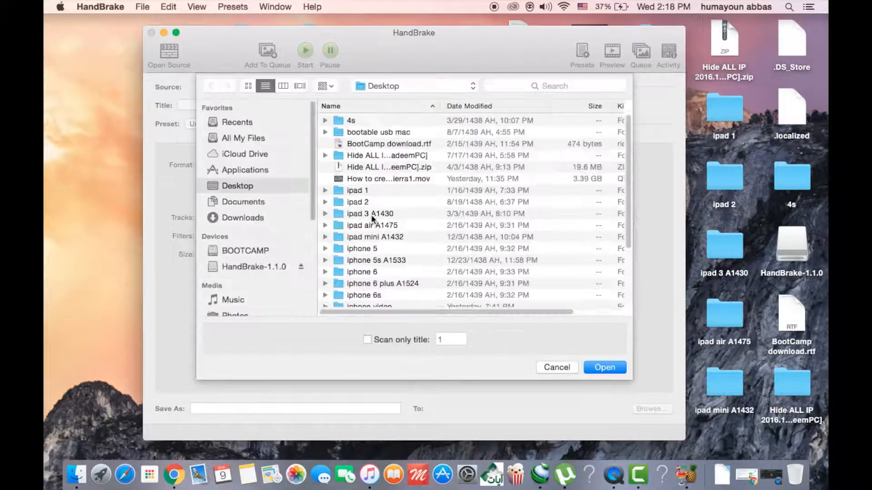
{"action": "left_click", "coordinate": [557, 366]}
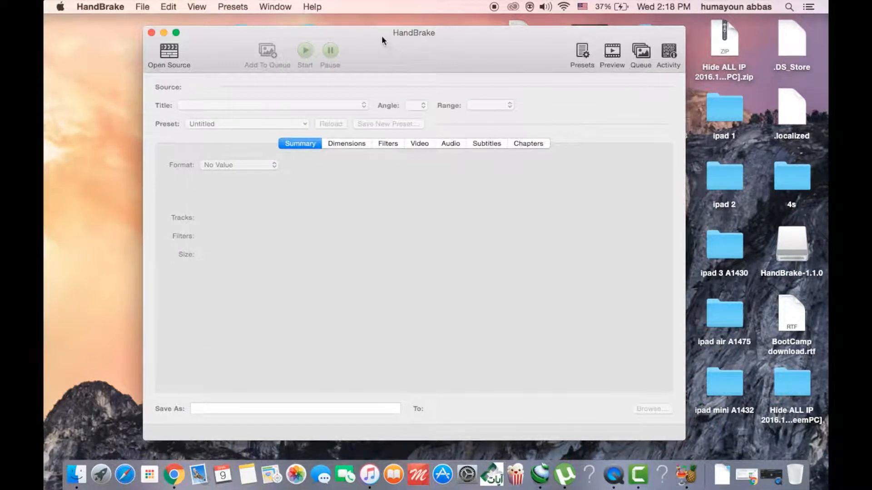
{"action": "left_click_drag", "start_coordinate": [366, 34], "coordinate": [326, 28]}
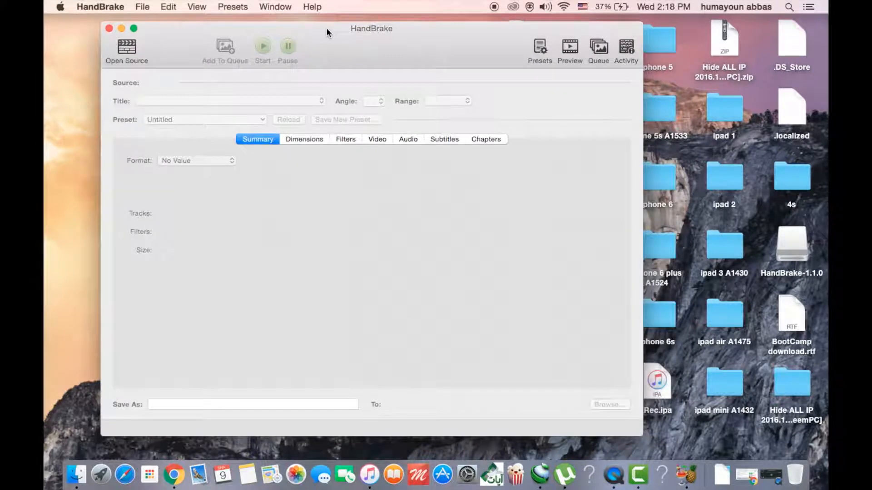
Open the 3.39 GB movie "How to create a Bootable USB Drive For MacOS Sierra1" from the Desktop as the source.
{"action": "left_click", "coordinate": [126, 53]}
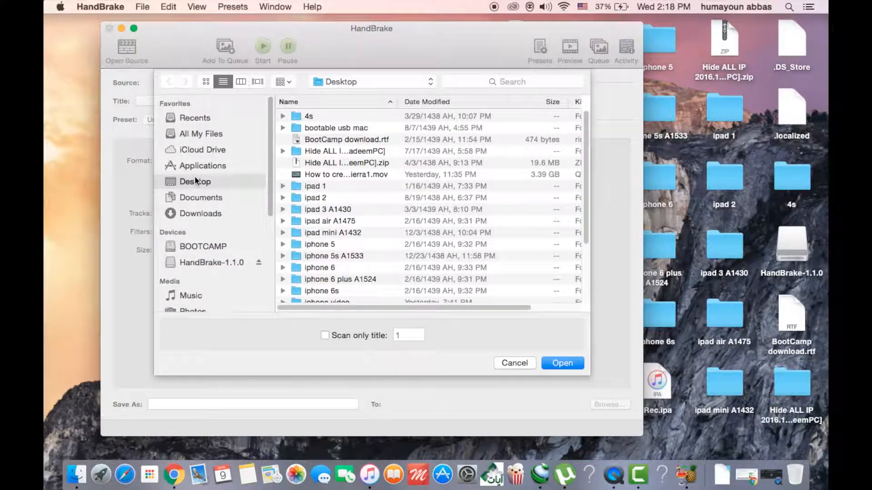
{"action": "left_click", "coordinate": [197, 195]}
{"action": "left_click", "coordinate": [195, 182]}
{"action": "left_click", "coordinate": [323, 175]}
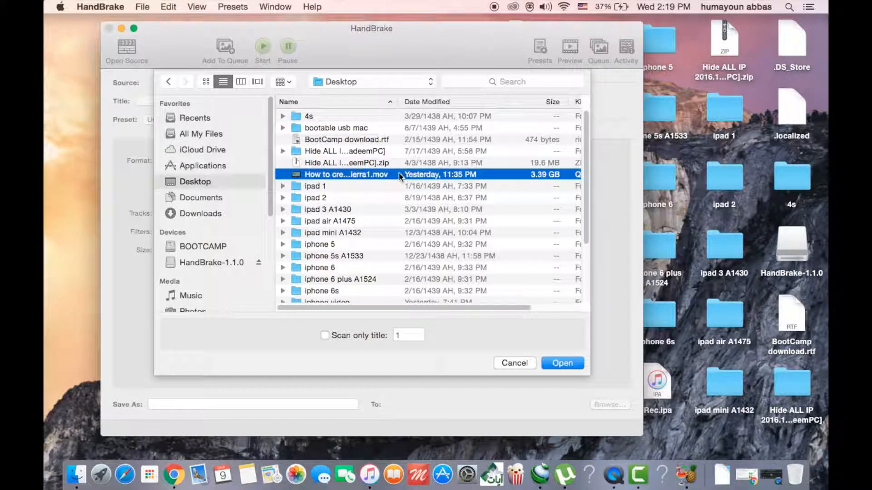
{"action": "left_click", "coordinate": [561, 363]}
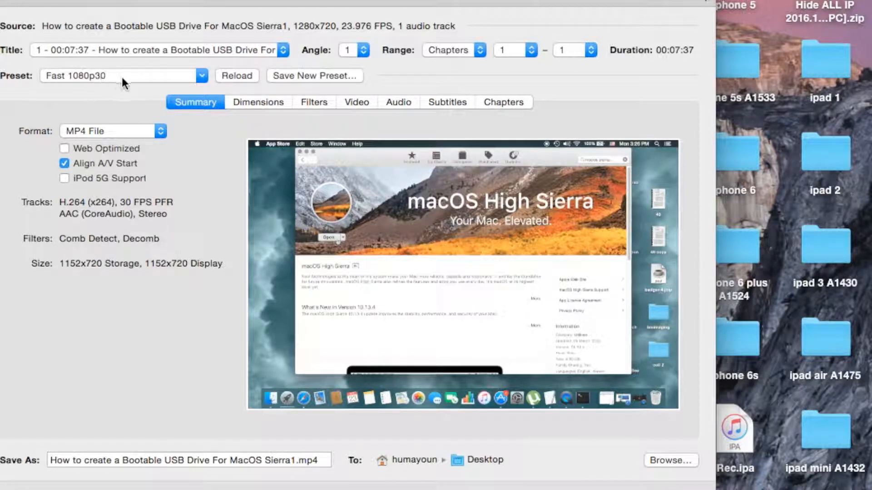
Keep MP4 File as the output format, enable Web Optimized and disable Align A/V Start.
{"action": "left_click", "coordinate": [125, 136]}
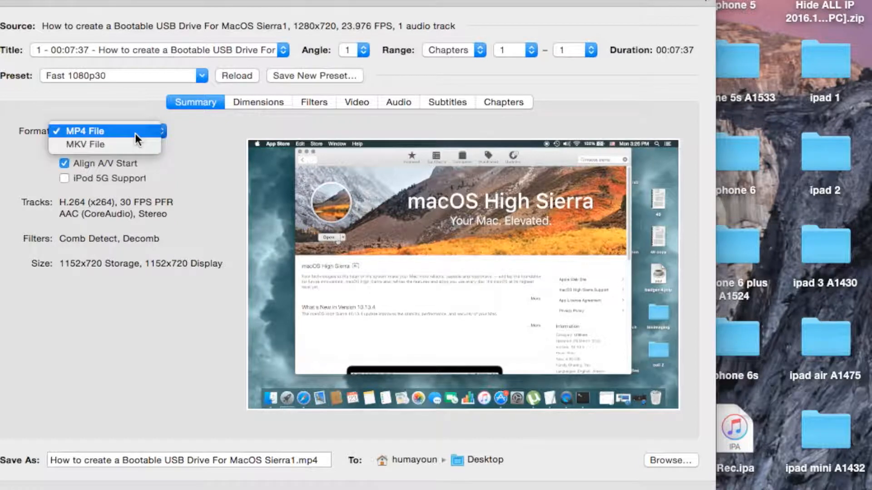
{"action": "left_click", "coordinate": [93, 132]}
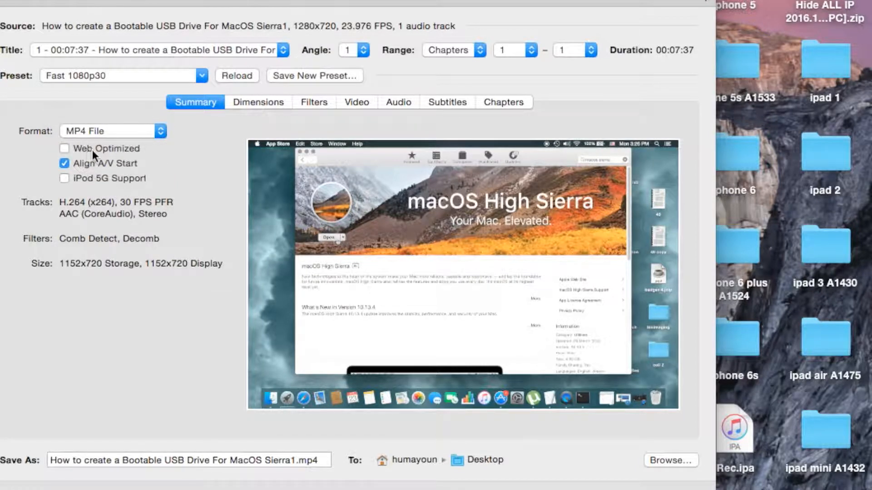
{"action": "left_click", "coordinate": [65, 150]}
{"action": "left_click", "coordinate": [65, 164]}
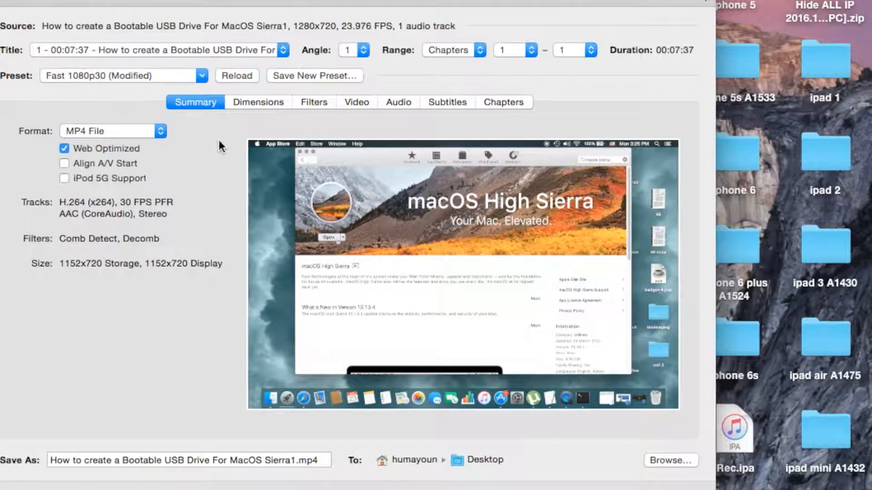
Set the custom left and right cropping values to 0 in the video's dimensions.
{"action": "left_click", "coordinate": [258, 103]}
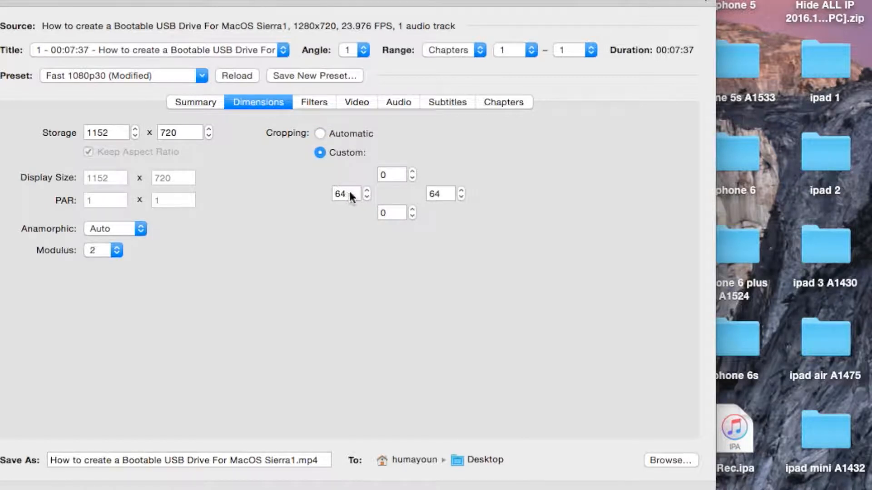
{"action": "left_click_drag", "start_coordinate": [349, 189], "coordinate": [321, 192]}
{"action": "type", "text": "0"}
{"action": "left_click_drag", "start_coordinate": [442, 196], "coordinate": [406, 194]}
{"action": "type", "text": "0"}
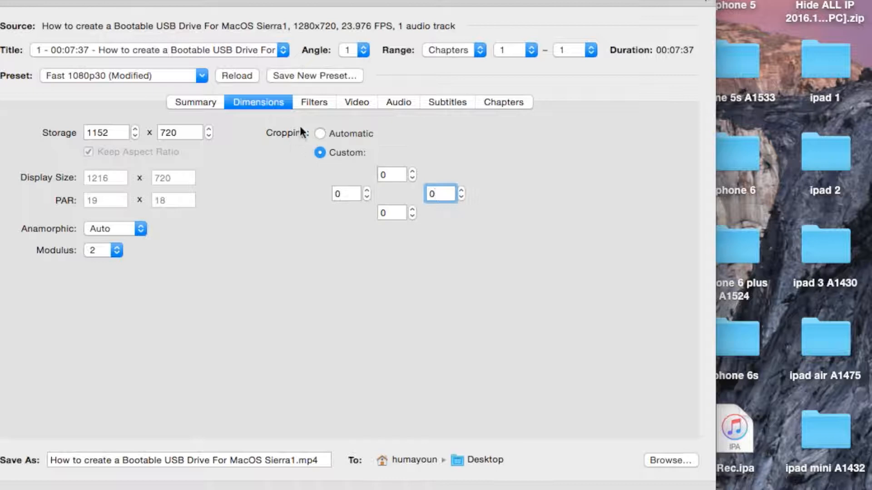
Review the filter settings and select H.264 (x264) as the video encoder.
{"action": "left_click", "coordinate": [314, 102]}
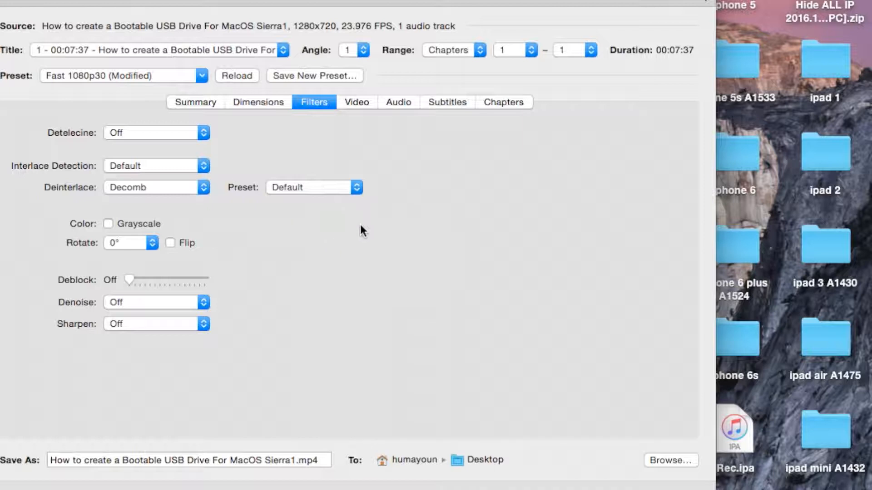
{"action": "left_click", "coordinate": [361, 102]}
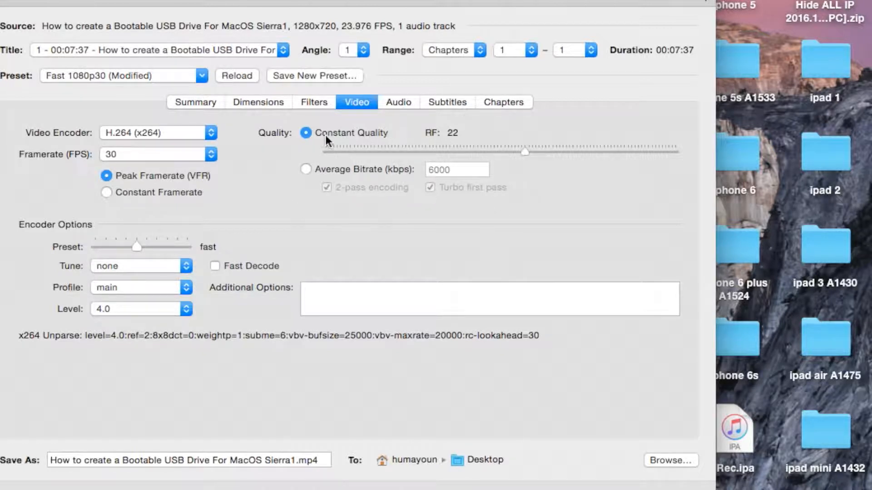
{"action": "left_click", "coordinate": [144, 135]}
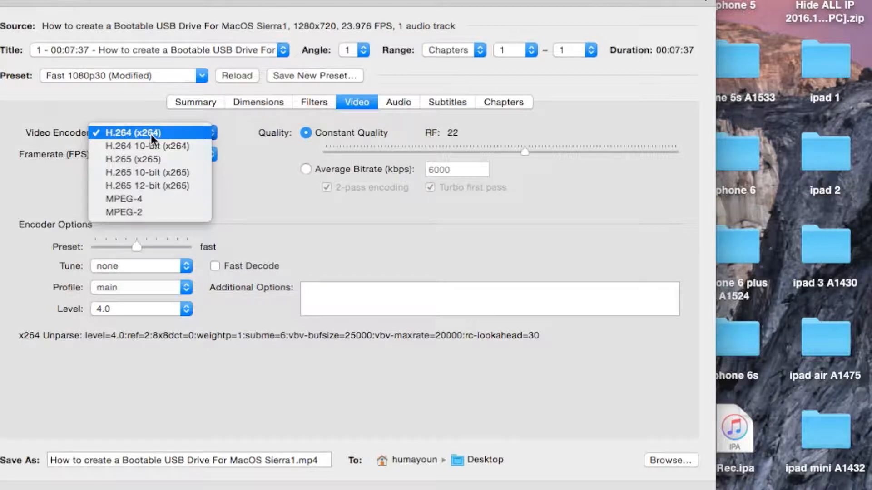
{"action": "left_click", "coordinate": [162, 133]}
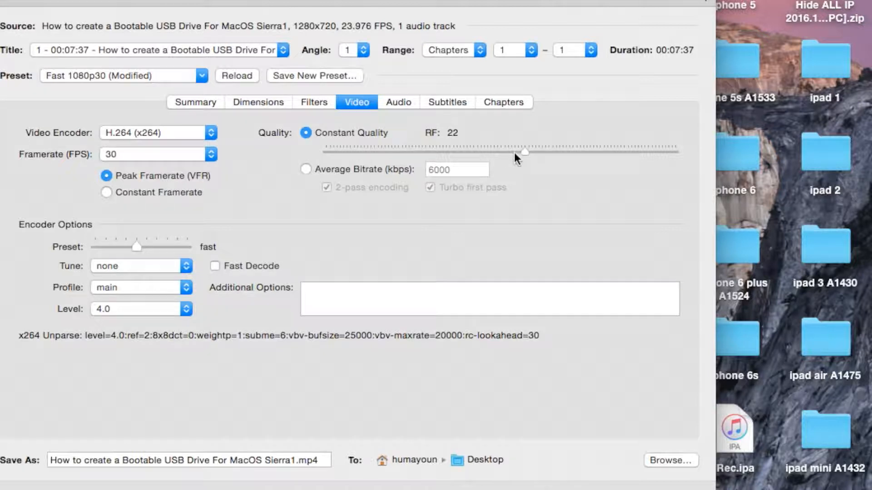
Try constant quality at RF 45.5 and RF 0 plus the average bitrate mode, and restore constant quality at RF 22.
{"action": "mouse_move", "coordinate": [512, 153]}
{"action": "left_click_drag", "start_coordinate": [523, 152], "coordinate": [361, 152]}
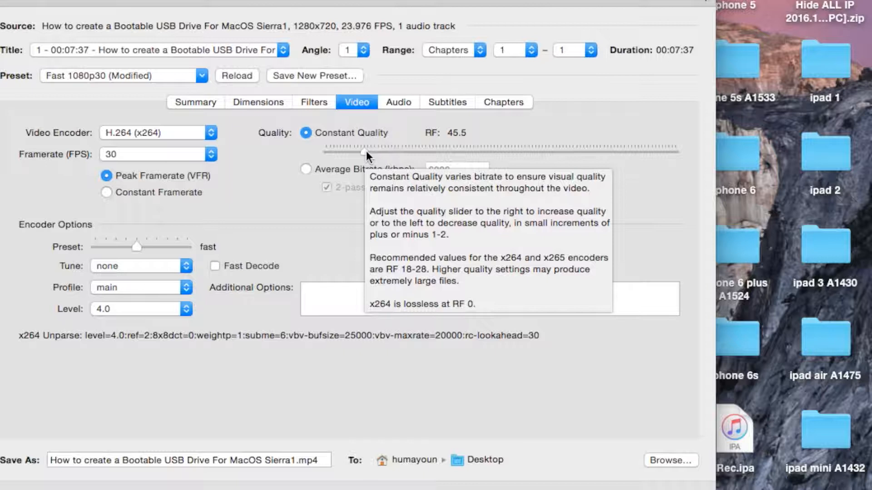
{"action": "left_click_drag", "start_coordinate": [366, 153], "coordinate": [372, 154]}
{"action": "left_click_drag", "start_coordinate": [546, 154], "coordinate": [687, 162]}
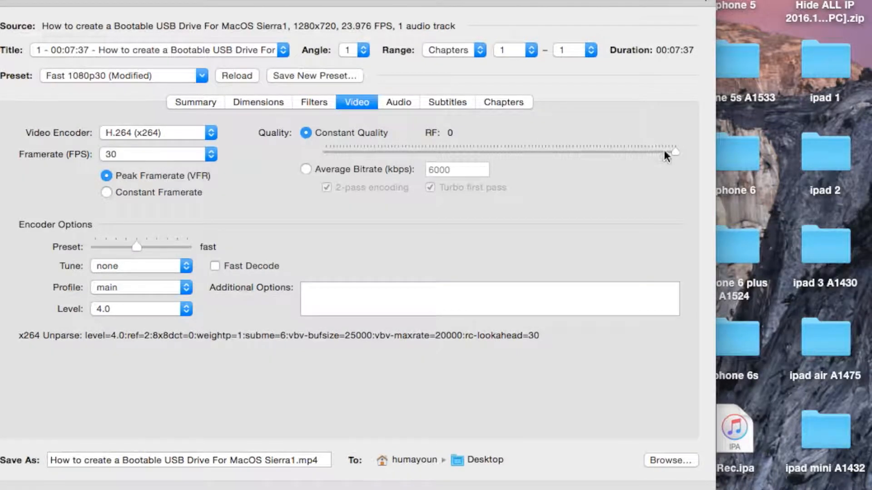
{"action": "left_click_drag", "start_coordinate": [653, 151], "coordinate": [527, 155]}
{"action": "left_click", "coordinate": [311, 168]}
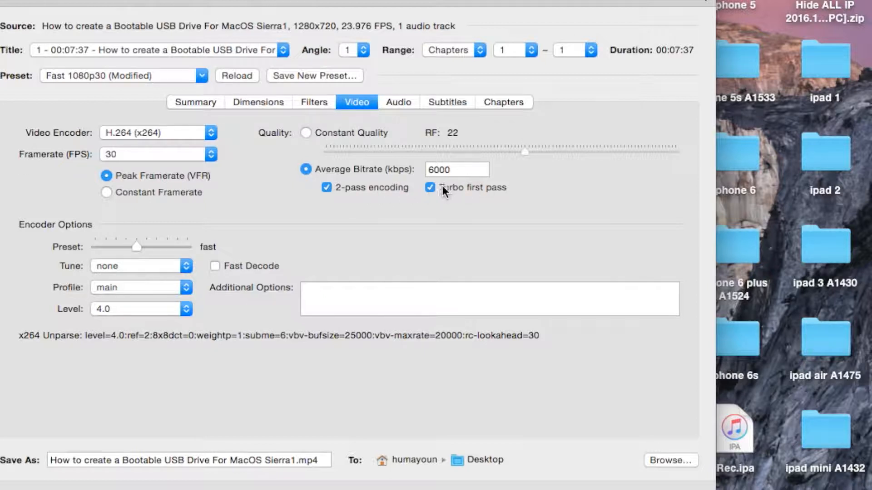
{"action": "left_click", "coordinate": [305, 132]}
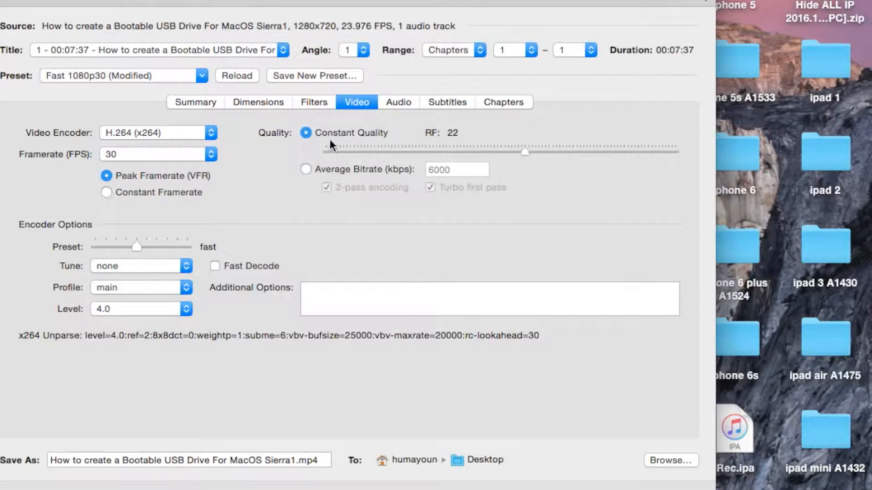
Try the Mono mixdown on the first audio track and restore it to Stereo, keeping the AAC (CoreAudio) codec.
{"action": "left_click", "coordinate": [408, 102]}
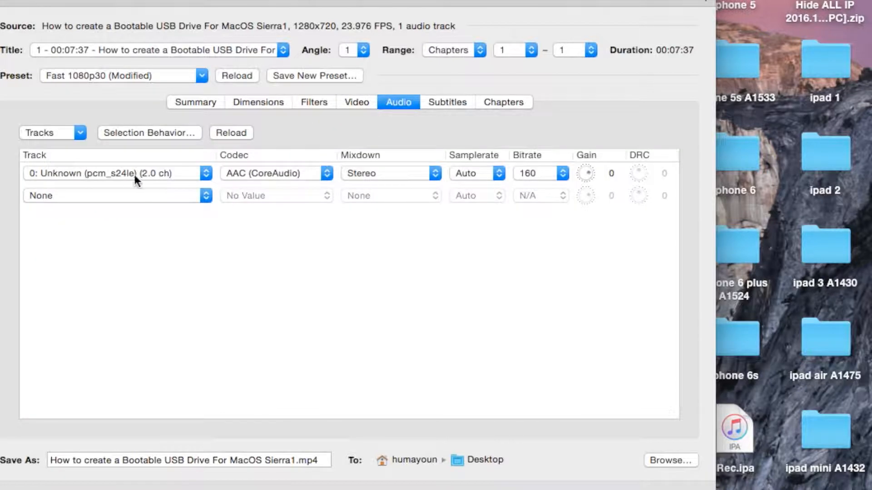
{"action": "left_click", "coordinate": [283, 175]}
{"action": "left_click", "coordinate": [252, 175]}
{"action": "left_click", "coordinate": [380, 173]}
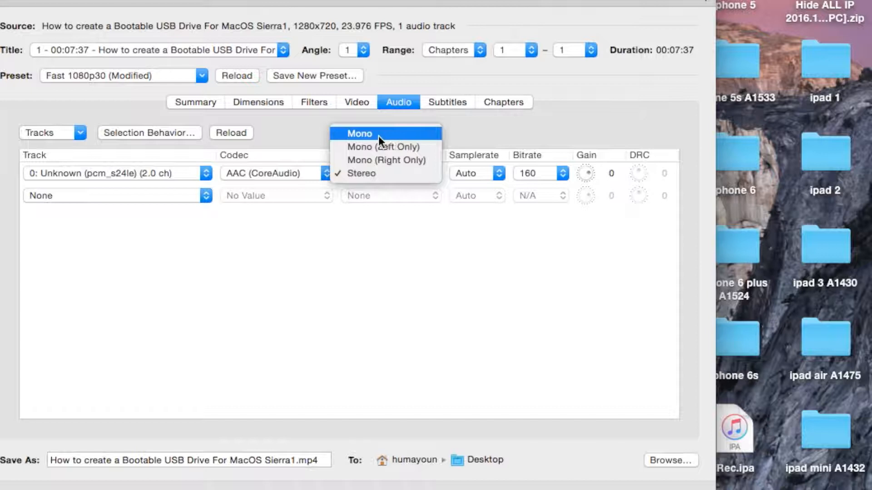
{"action": "left_click", "coordinate": [378, 135]}
{"action": "left_click", "coordinate": [383, 172]}
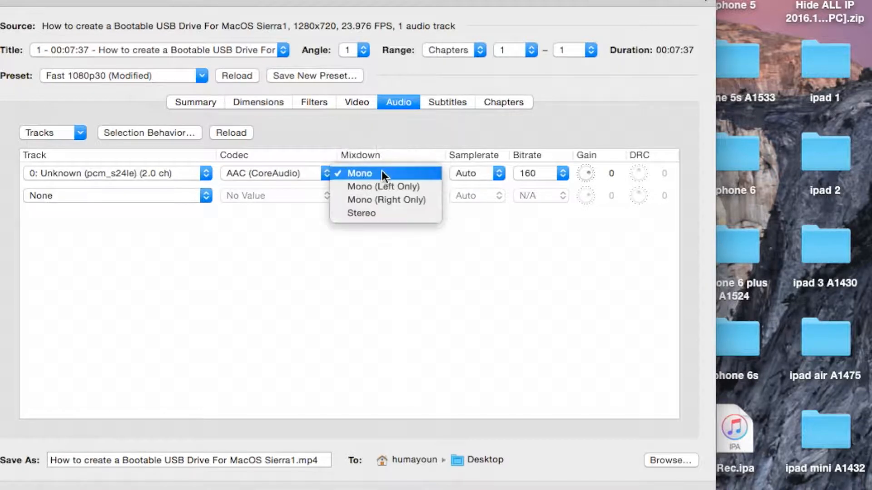
{"action": "left_click", "coordinate": [372, 211]}
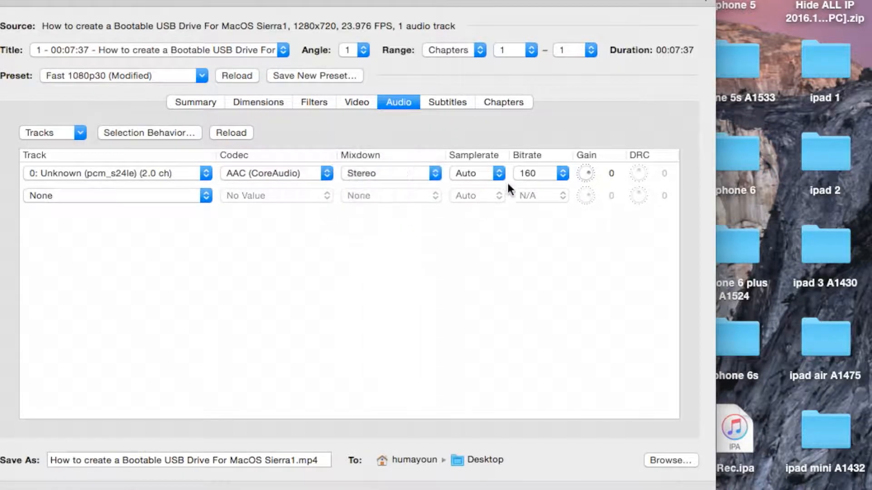
Try audio bitrates of 128 and 320 on the first track and restore the bitrate to 160.
{"action": "left_click", "coordinate": [535, 181]}
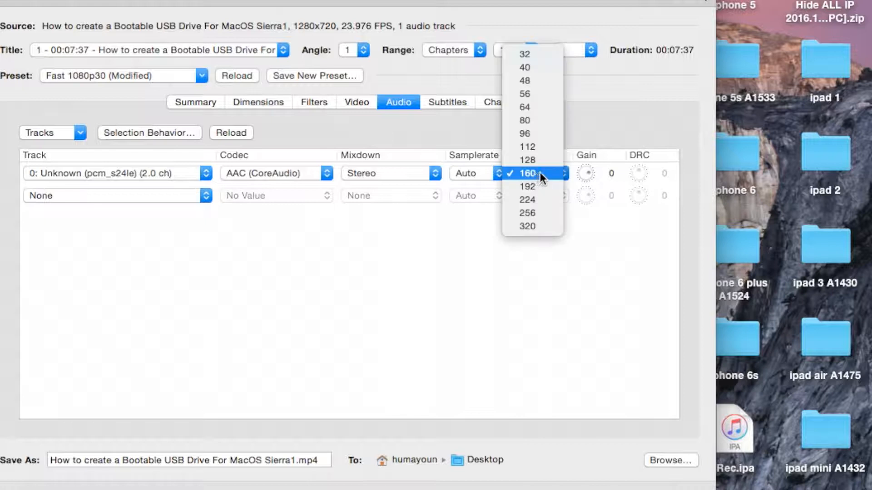
{"action": "left_click", "coordinate": [536, 160]}
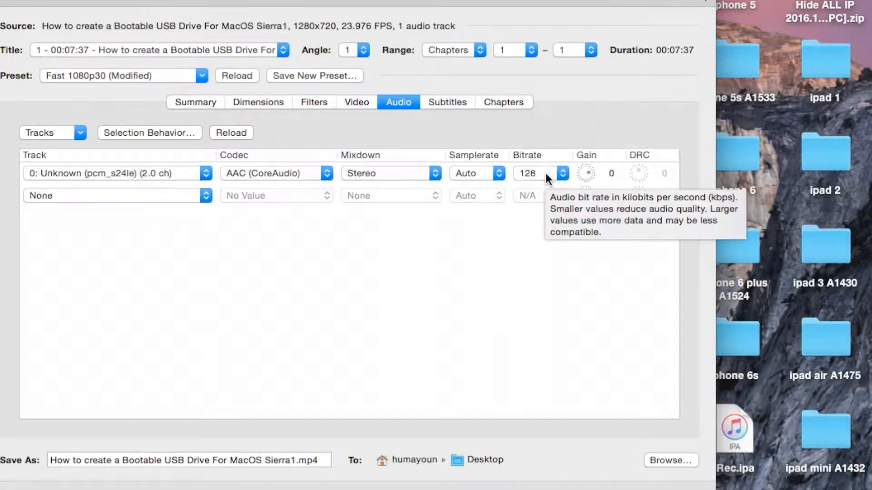
{"action": "left_click", "coordinate": [534, 173]}
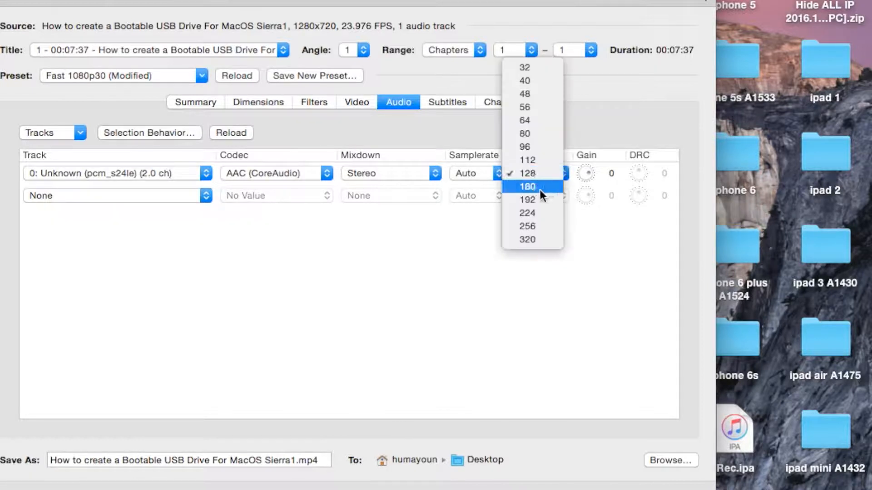
{"action": "left_click", "coordinate": [540, 239]}
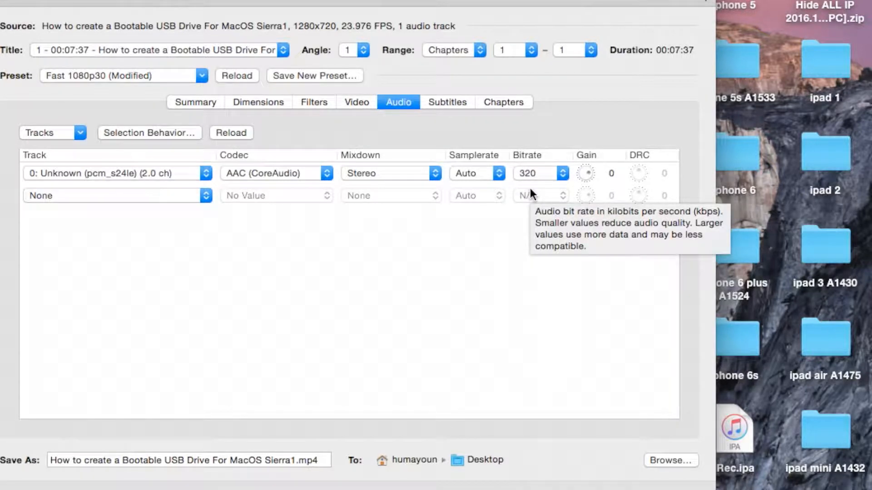
{"action": "left_click", "coordinate": [539, 173]}
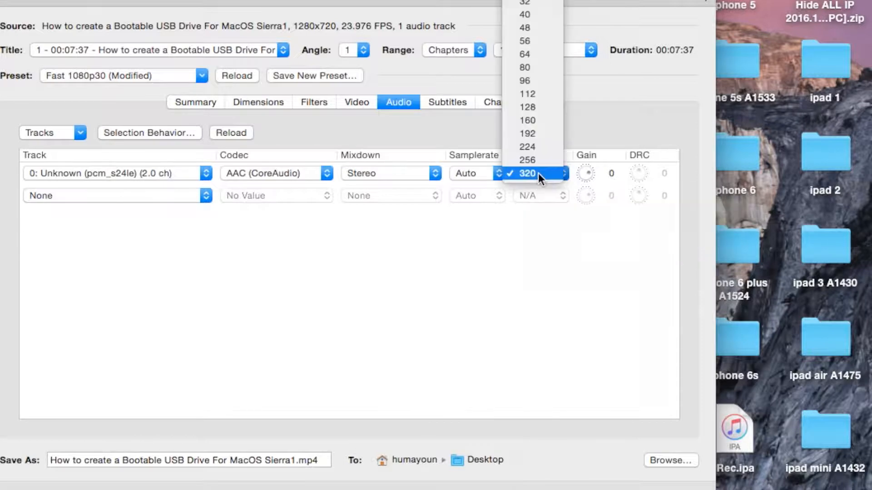
{"action": "left_click", "coordinate": [534, 124]}
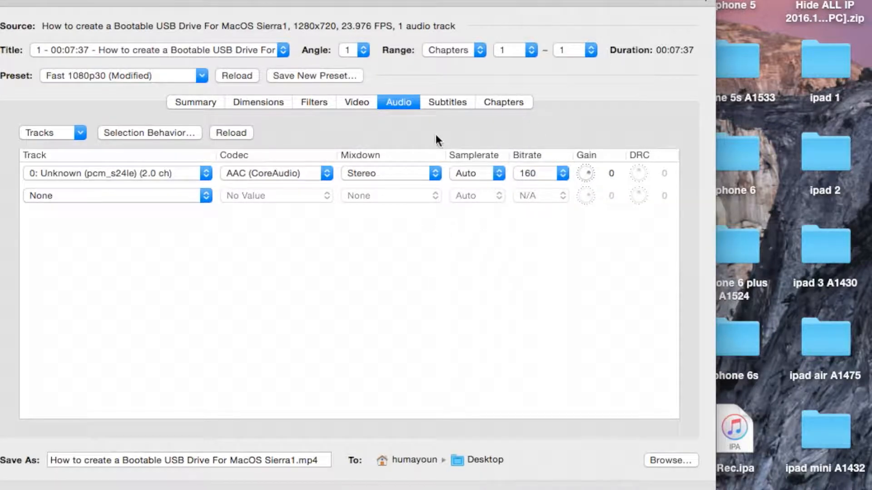
Review the subtitle, chapter, audio and video settings of the conversion.
{"action": "left_click", "coordinate": [451, 109]}
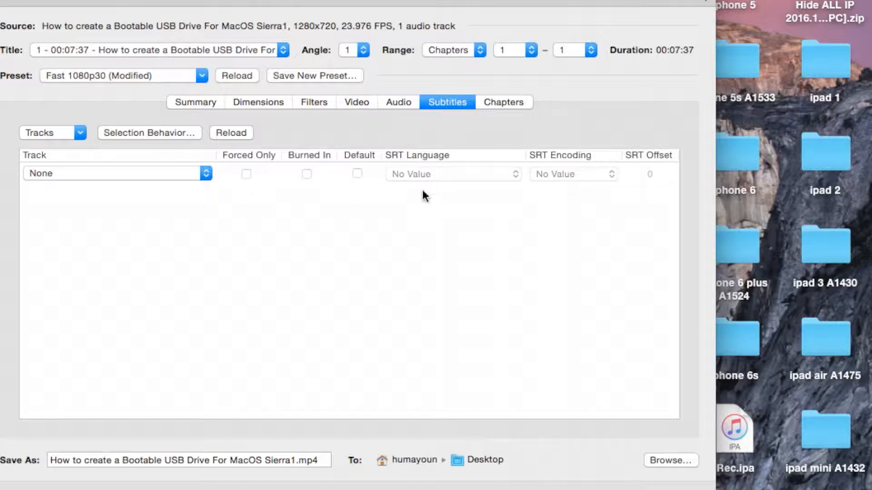
{"action": "left_click", "coordinate": [510, 107]}
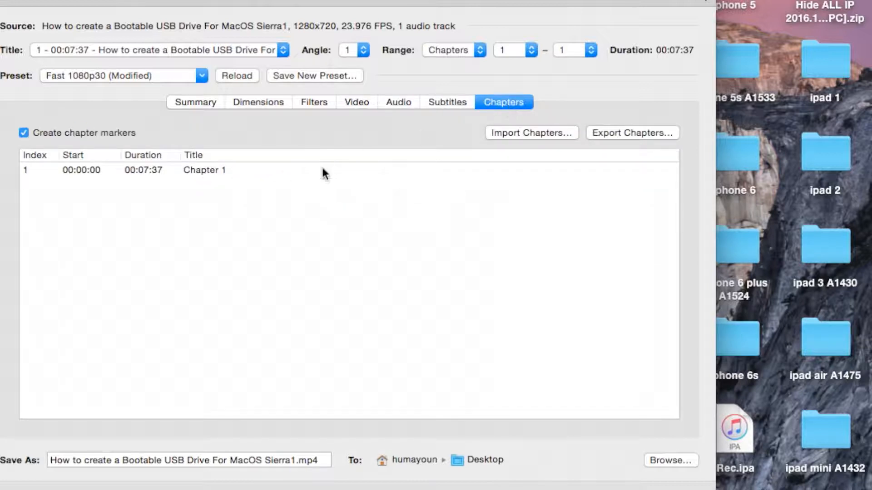
{"action": "left_click", "coordinate": [399, 104]}
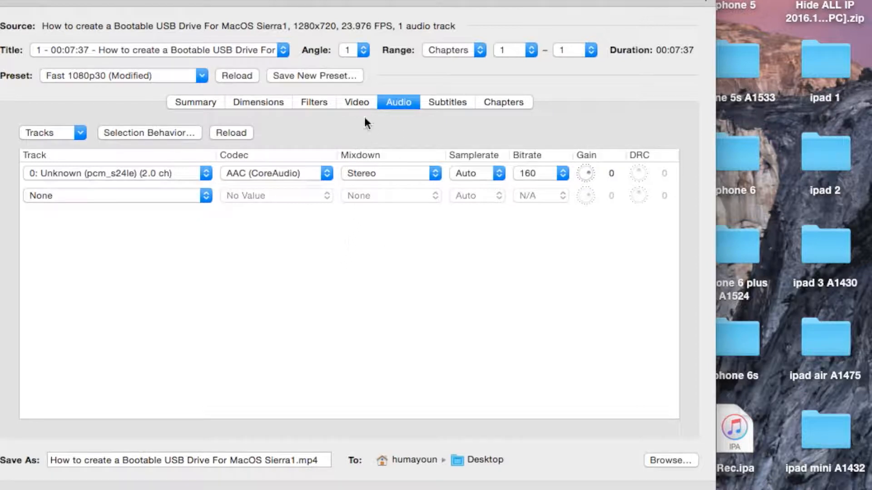
{"action": "left_click", "coordinate": [358, 103]}
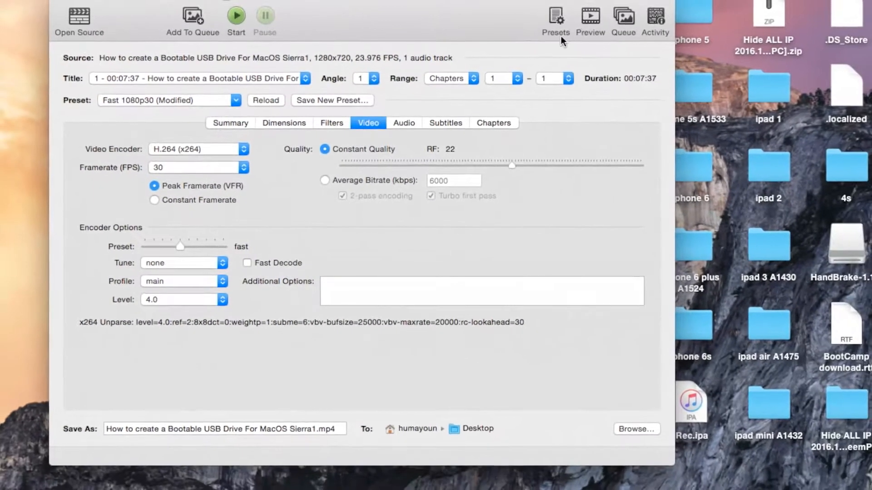
Generate a 15-second live preview of the current conversion settings, watch it and close the playback.
{"action": "left_click", "coordinate": [591, 15]}
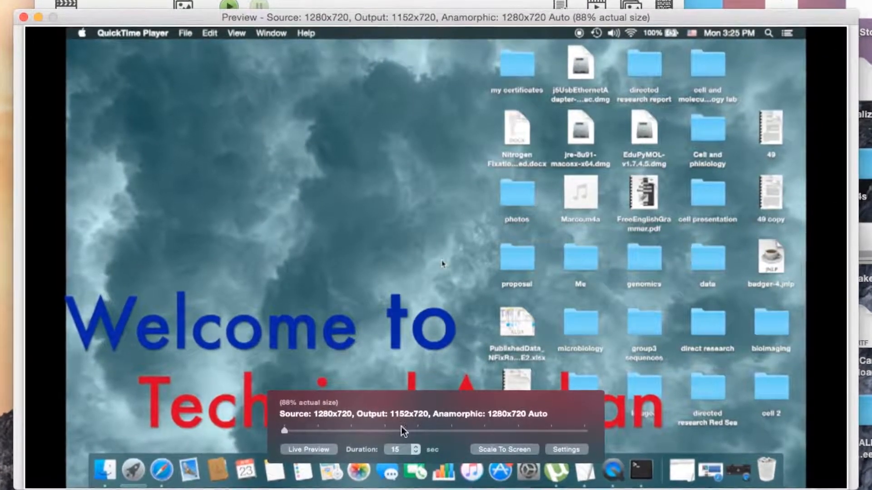
{"action": "left_click", "coordinate": [413, 451]}
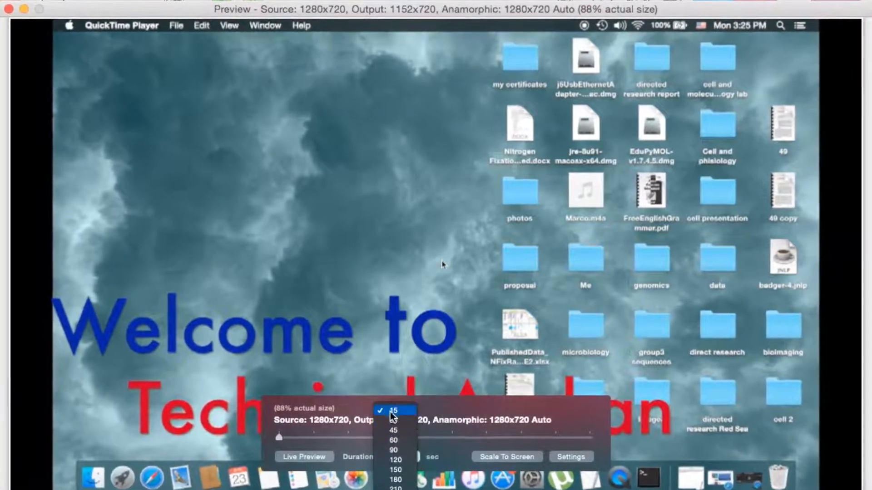
{"action": "left_click", "coordinate": [390, 411]}
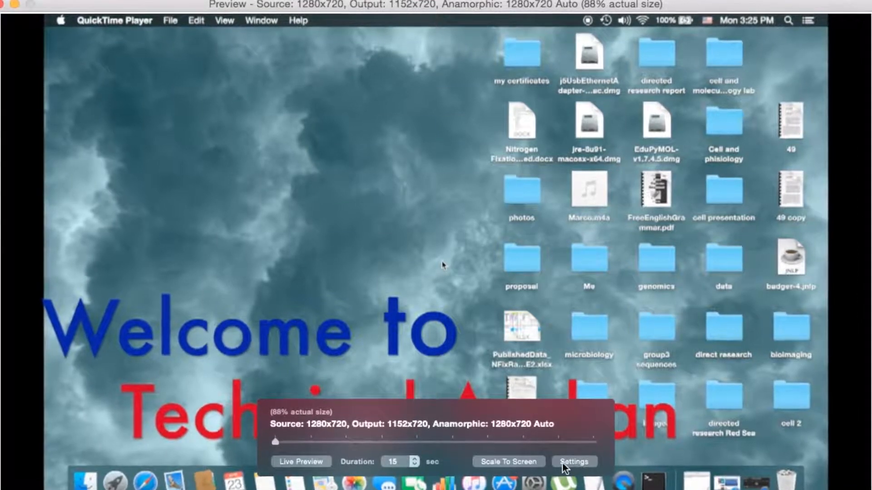
{"action": "left_click", "coordinate": [302, 463]}
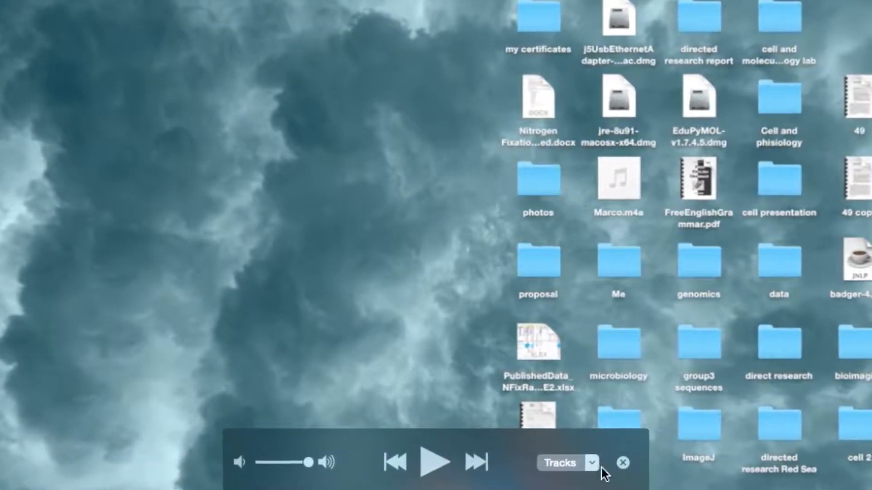
{"action": "left_click", "coordinate": [623, 462]}
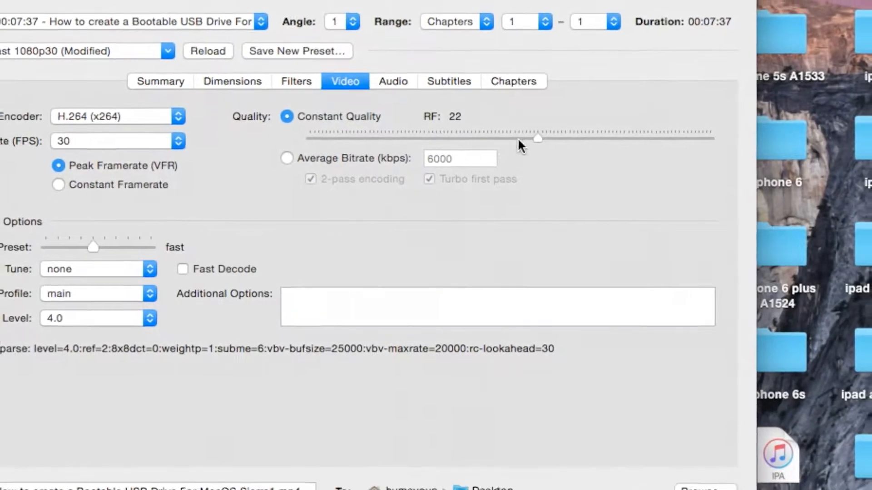
Try constant quality at RF 40.5, play and pause its live preview to judge the picture, and restore RF 22.
{"action": "left_click_drag", "start_coordinate": [539, 136], "coordinate": [402, 162]}
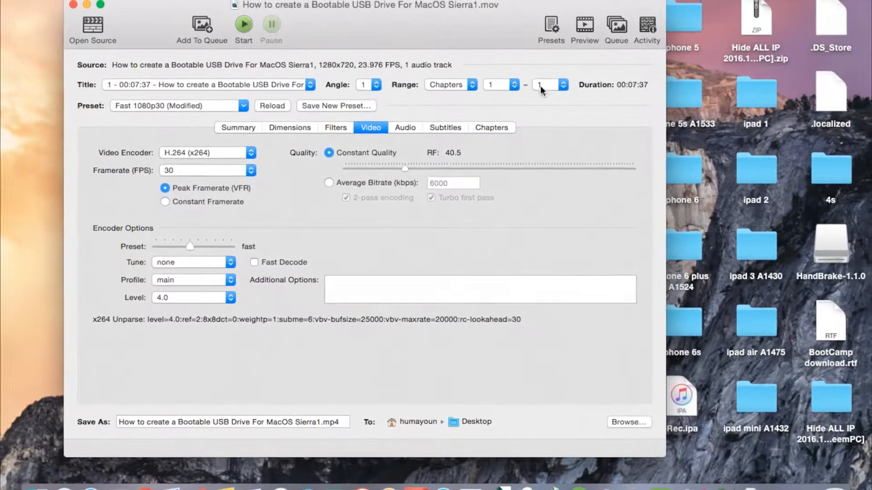
{"action": "left_click", "coordinate": [590, 20]}
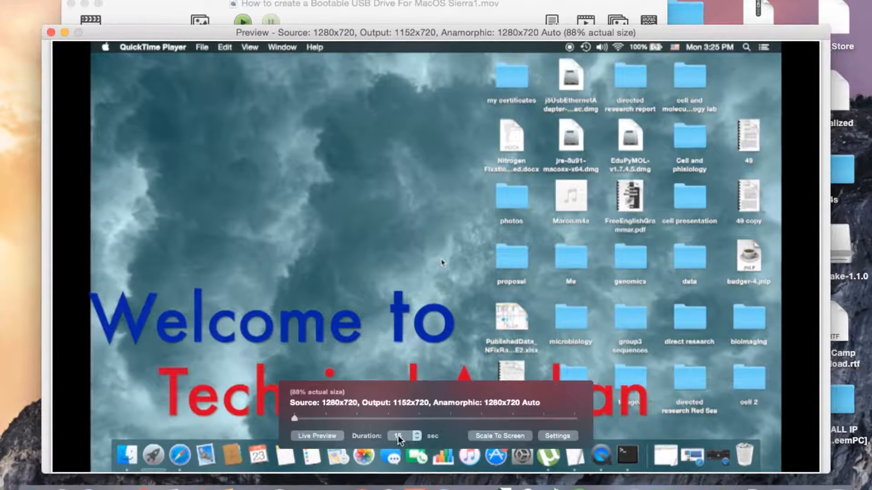
{"action": "left_click", "coordinate": [331, 439]}
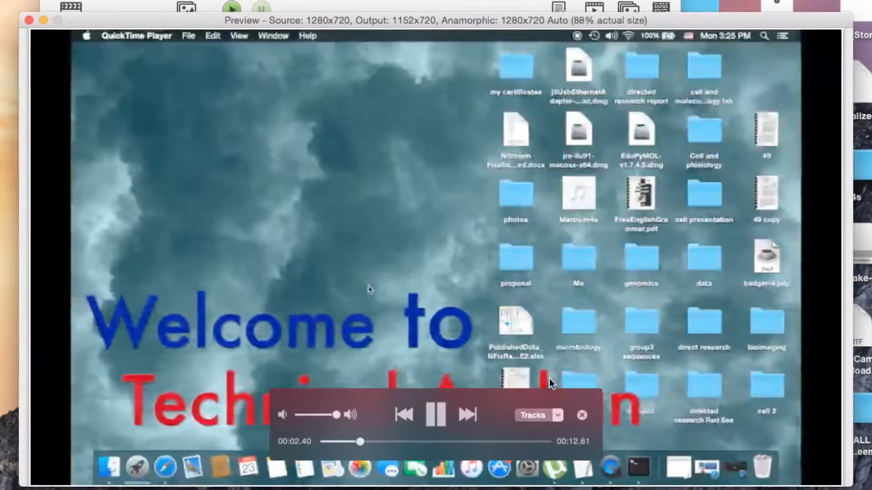
{"action": "left_click", "coordinate": [439, 412]}
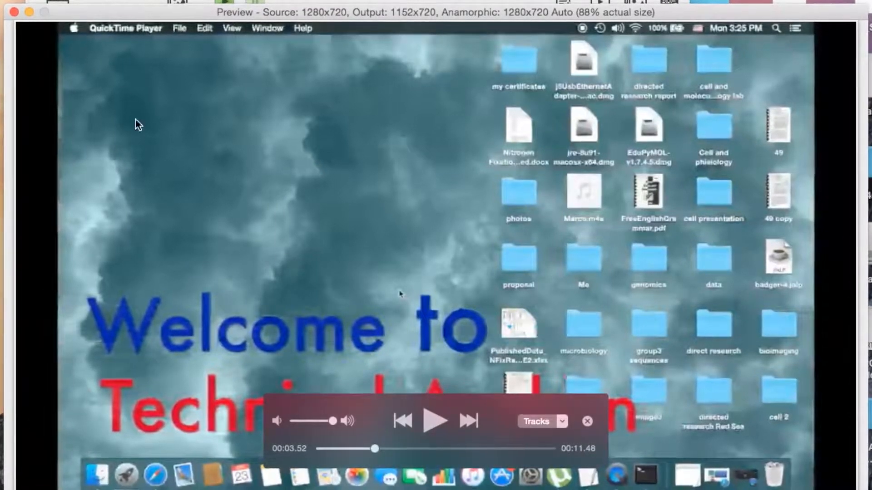
{"action": "left_click", "coordinate": [437, 428]}
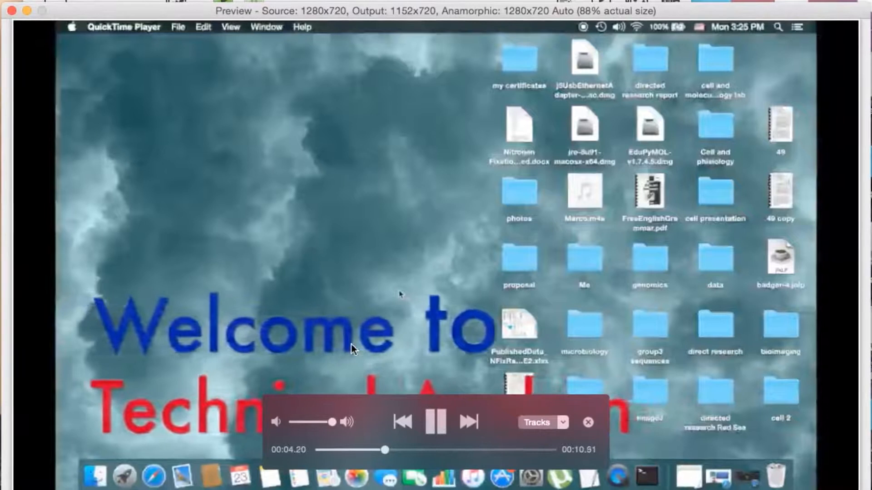
{"action": "left_click", "coordinate": [441, 425]}
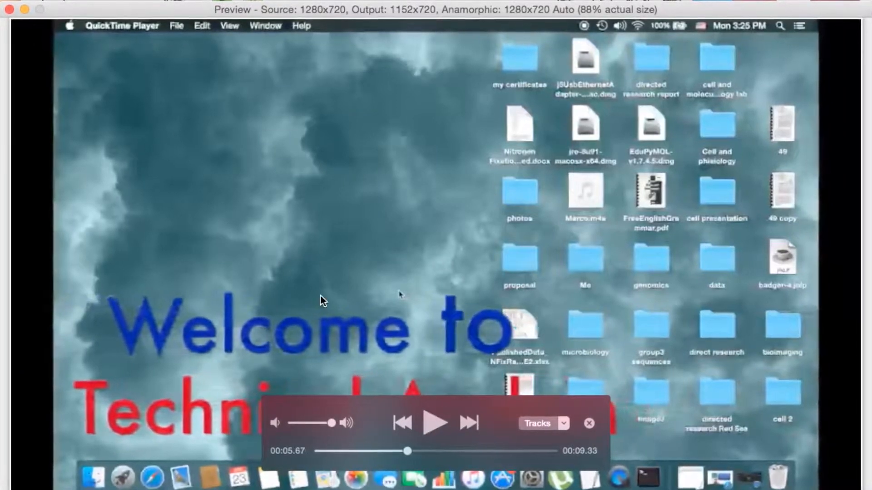
{"action": "left_click", "coordinate": [8, 8]}
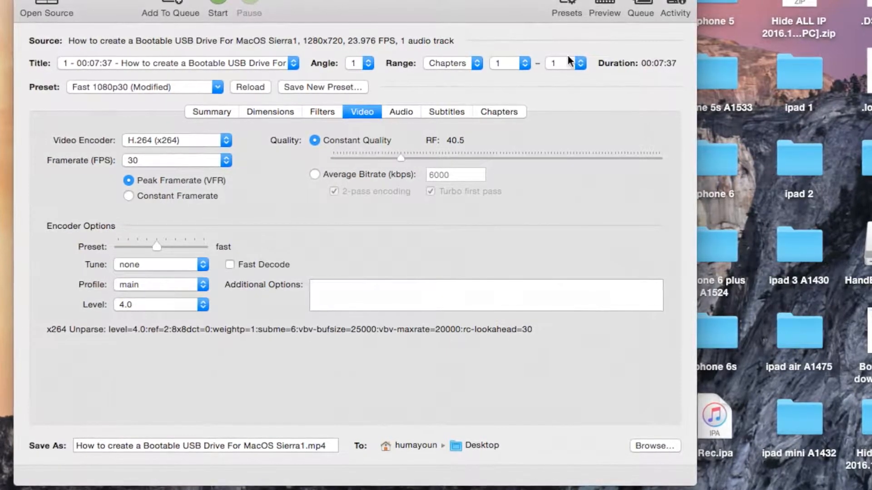
{"action": "left_click_drag", "start_coordinate": [401, 159], "coordinate": [520, 164]}
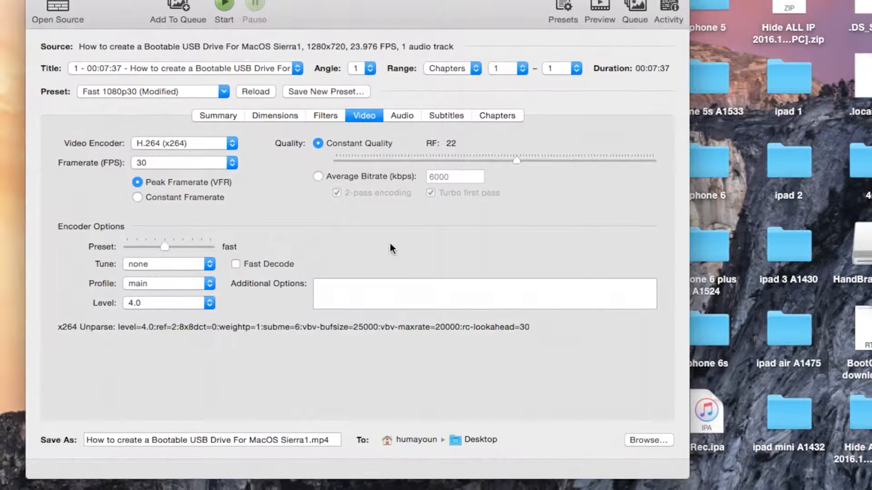
Review the chapter, summary, dimension, filter, video and audio settings before encoding.
{"action": "left_click", "coordinate": [495, 117]}
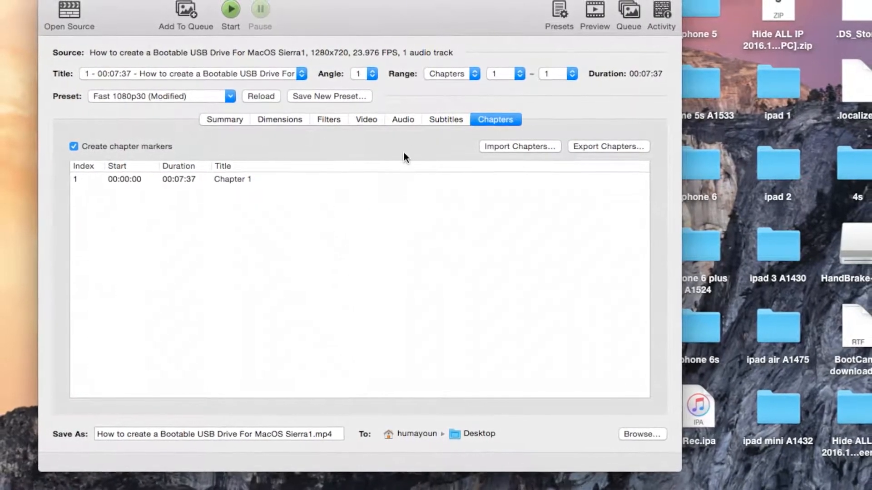
{"action": "left_click", "coordinate": [241, 123]}
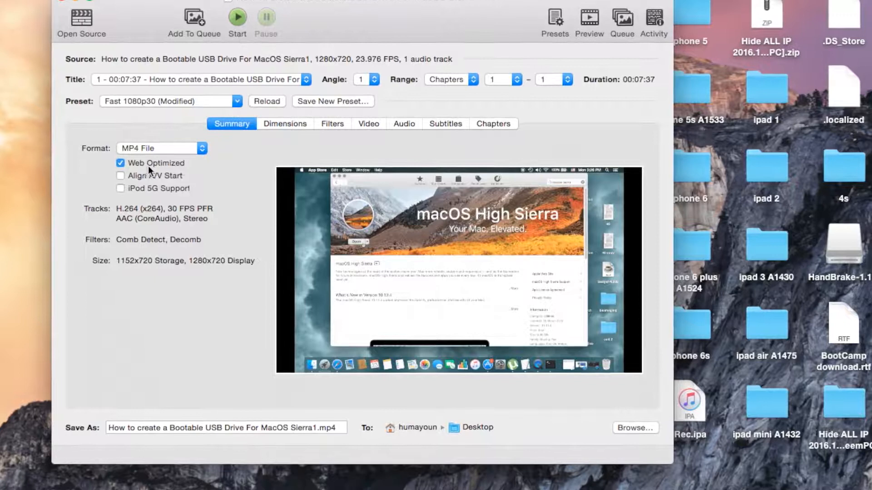
{"action": "left_click", "coordinate": [290, 123]}
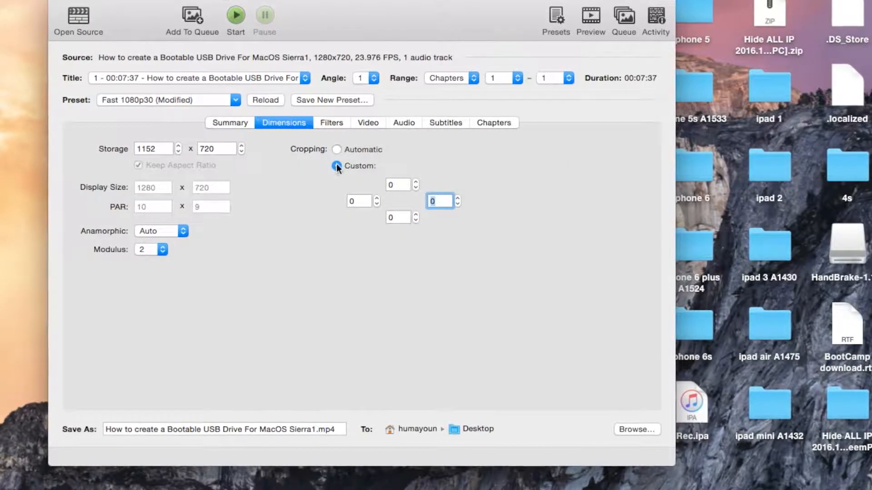
{"action": "left_click", "coordinate": [336, 123]}
{"action": "left_click", "coordinate": [368, 123]}
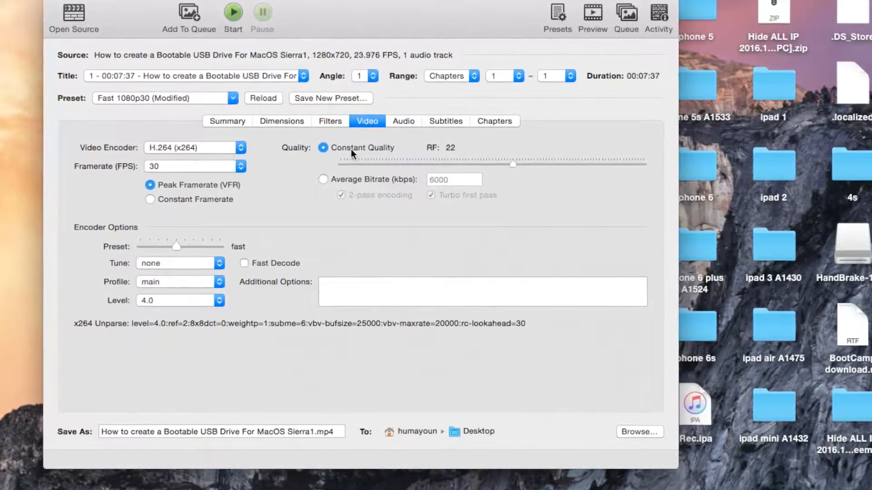
{"action": "left_click", "coordinate": [402, 121]}
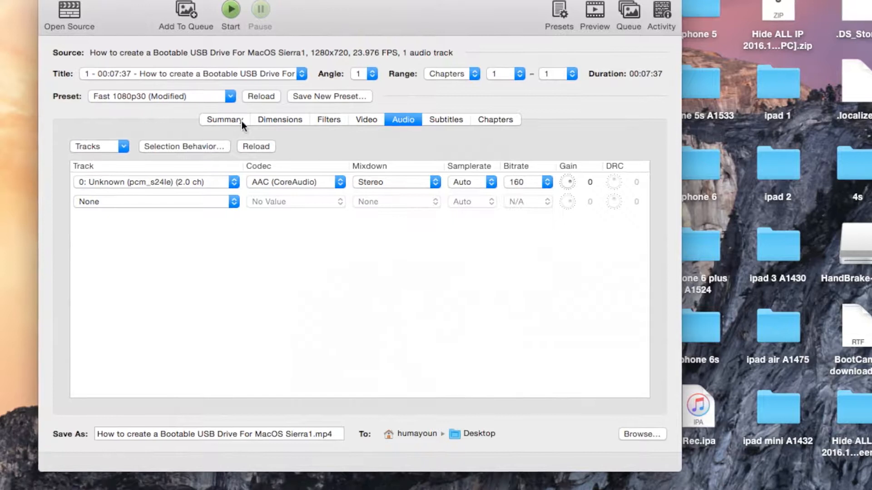
{"action": "left_click", "coordinate": [226, 119]}
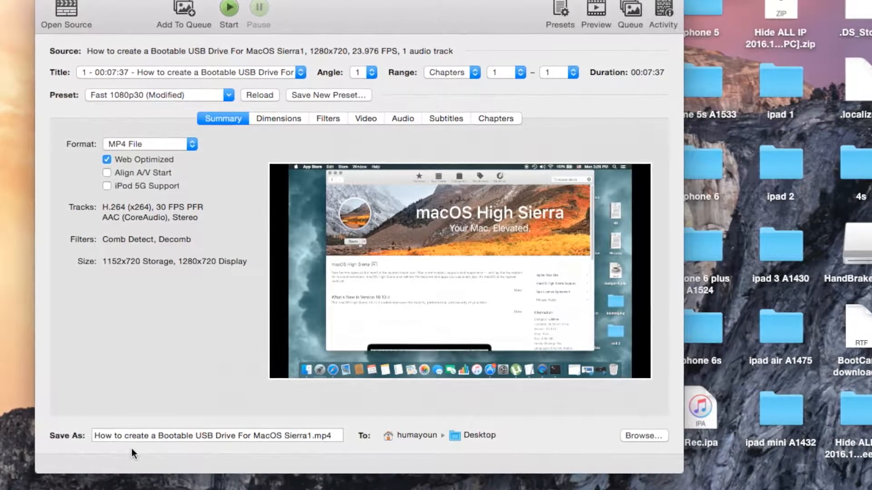
Save the output to the Desktop as "How to create a Bootable USB Drive For MacOS Sierra 2.mp4" and start the encode.
{"action": "left_click", "coordinate": [641, 437]}
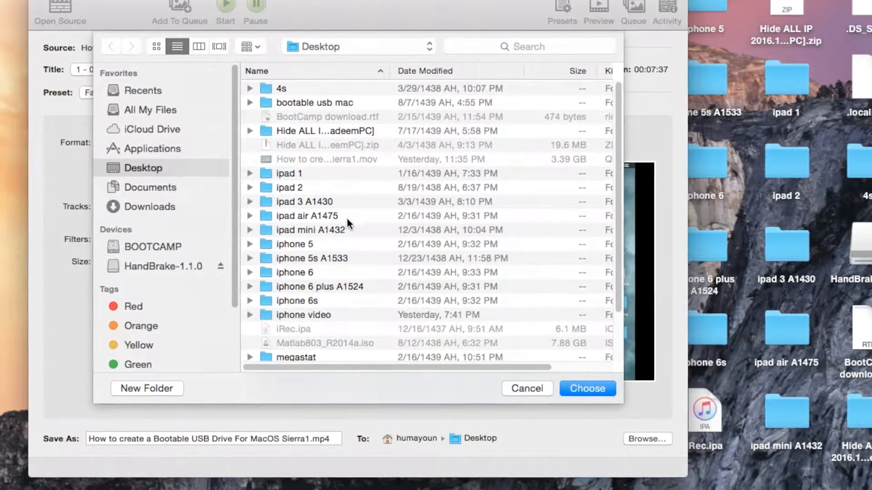
{"action": "left_click", "coordinate": [571, 392]}
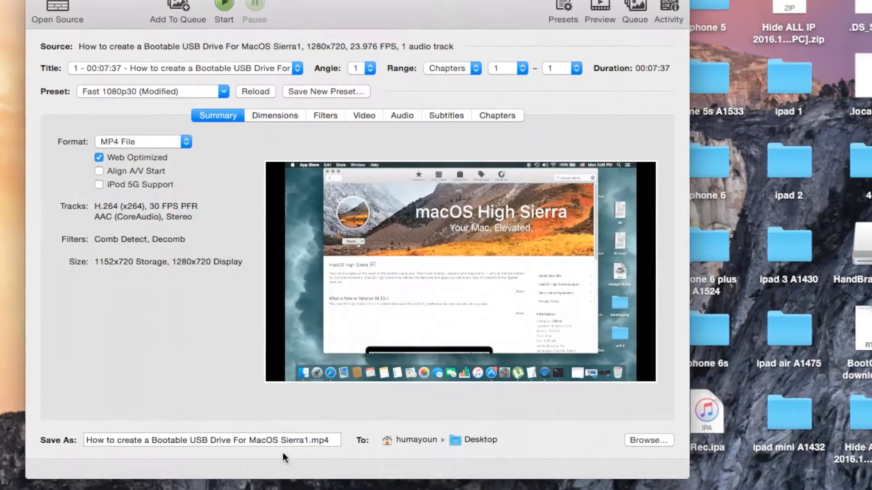
{"action": "left_click", "coordinate": [309, 441]}
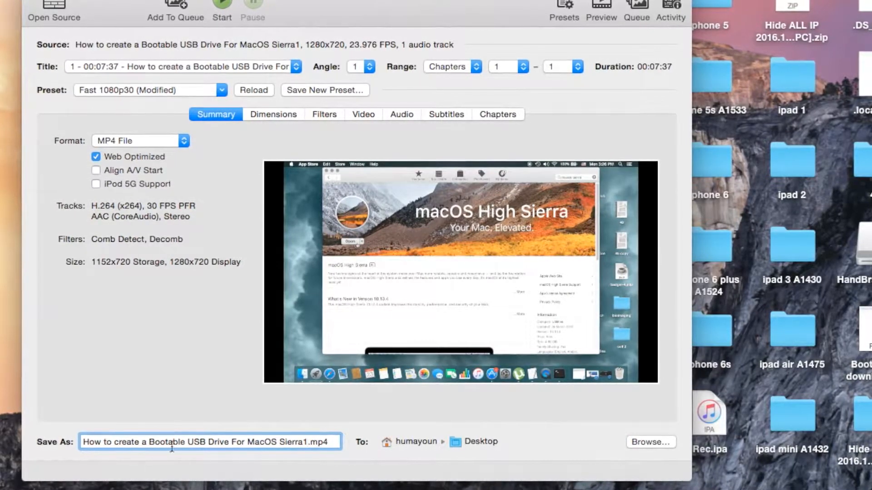
{"action": "left_click", "coordinate": [309, 443]}
{"action": "key", "text": "BackSpace"}
{"action": "type", "text": "2"}
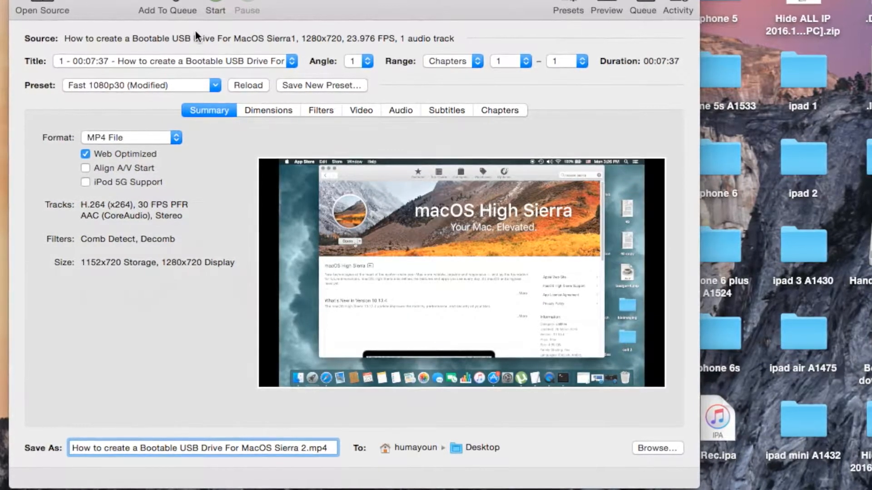
{"action": "left_click", "coordinate": [214, 7]}
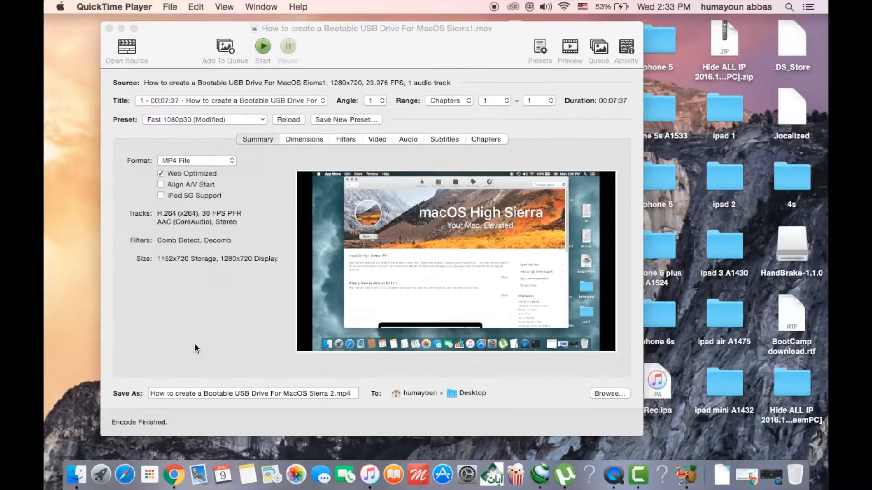
Close the HandBrake conversion window and return to the desktop in Finder.
{"action": "left_click", "coordinate": [125, 354]}
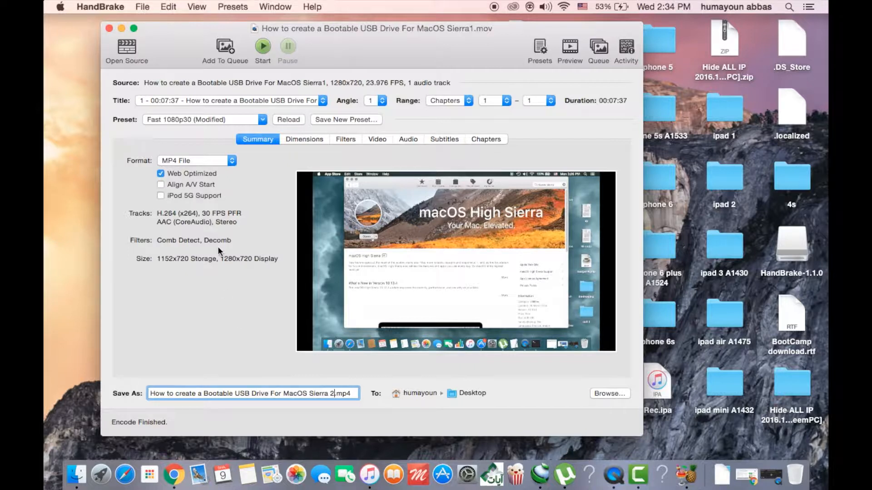
{"action": "left_click", "coordinate": [109, 29]}
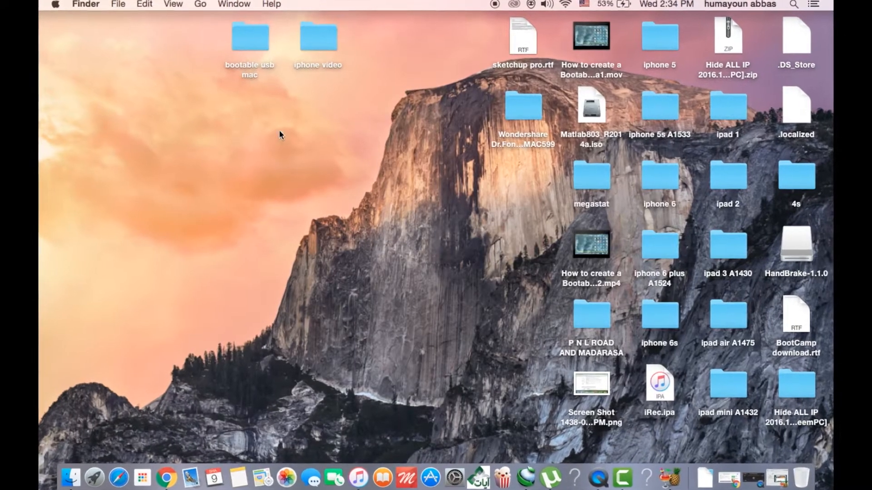
{"action": "right_click", "coordinate": [444, 185]}
{"action": "left_click", "coordinate": [480, 240]}
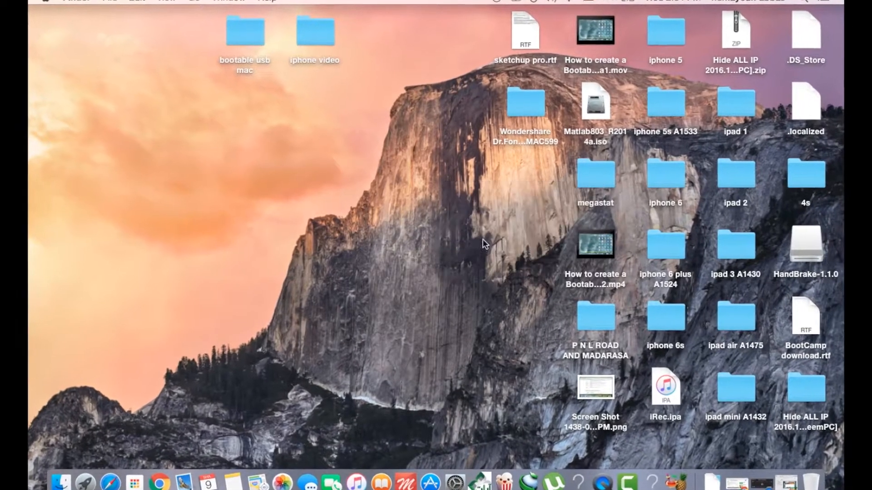
Show the file information of the original .mov recording on the desktop and examine its size on disk.
{"action": "left_click", "coordinate": [604, 41]}
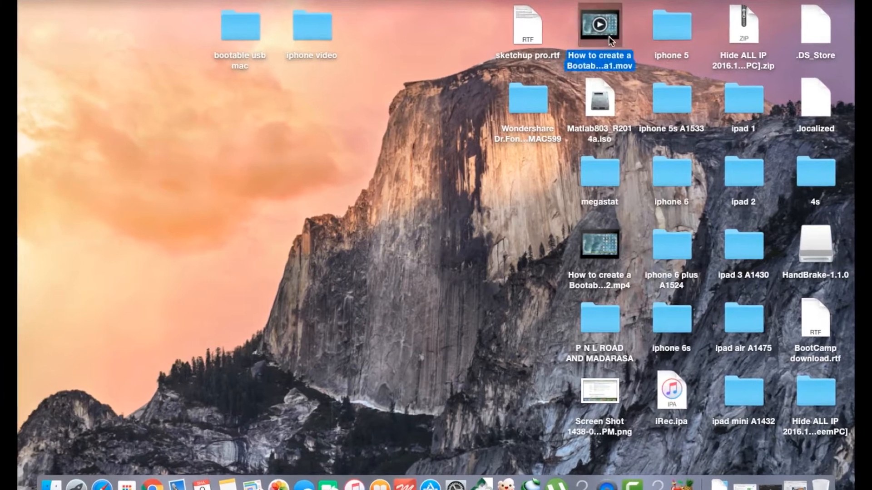
{"action": "right_click", "coordinate": [609, 37]}
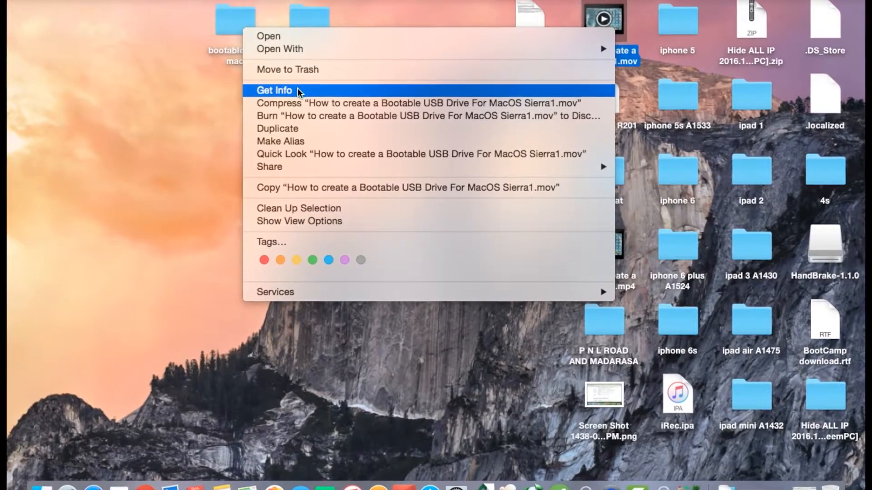
{"action": "left_click", "coordinate": [298, 90]}
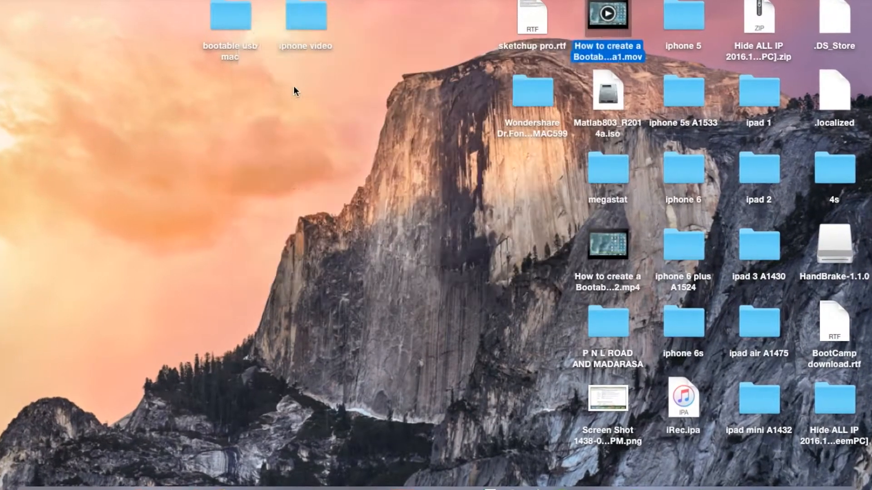
{"action": "left_click_drag", "start_coordinate": [187, 6], "coordinate": [339, 74]}
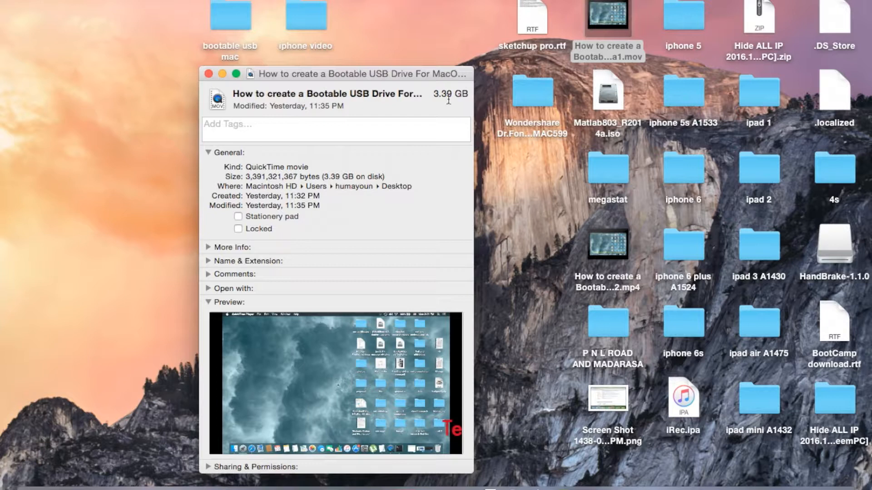
{"action": "left_click_drag", "start_coordinate": [324, 177], "coordinate": [361, 177]}
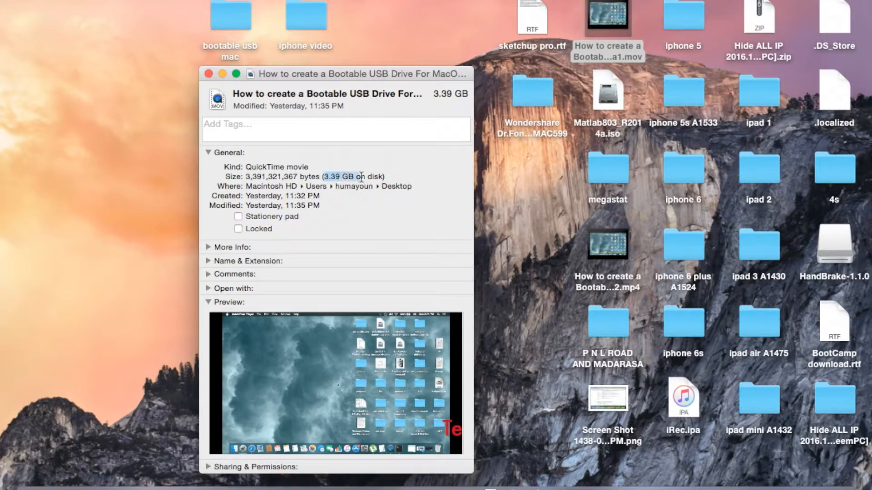
{"action": "left_click_drag", "start_coordinate": [369, 74], "coordinate": [351, 65]}
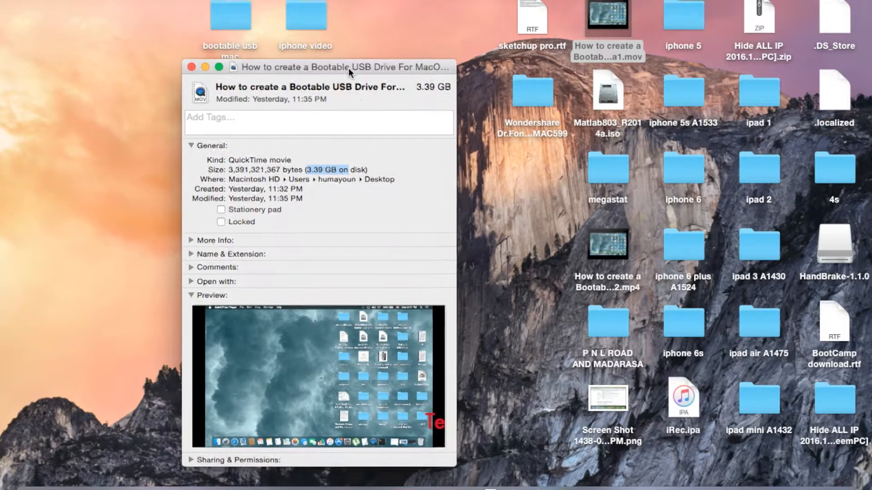
Show the file information of the encoded .mp4 beside that of the original .mov and compare their sizes.
{"action": "left_click", "coordinate": [500, 208]}
{"action": "right_click", "coordinate": [614, 253]}
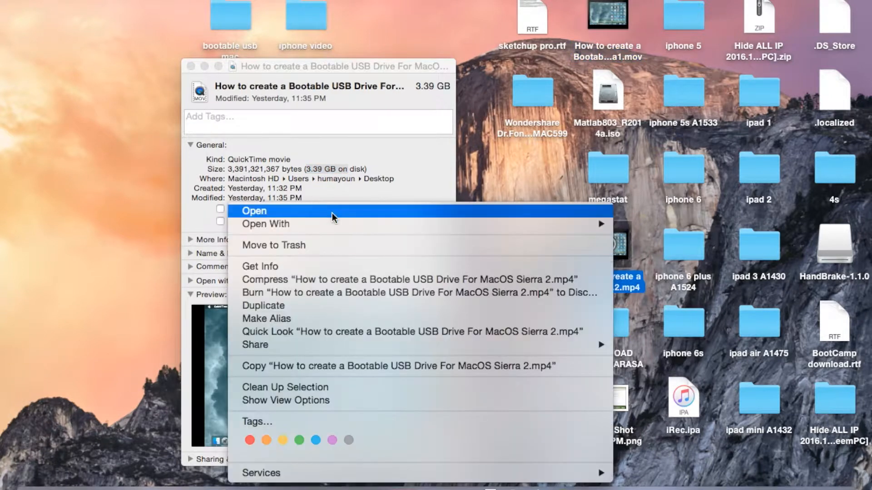
{"action": "left_click", "coordinate": [279, 266]}
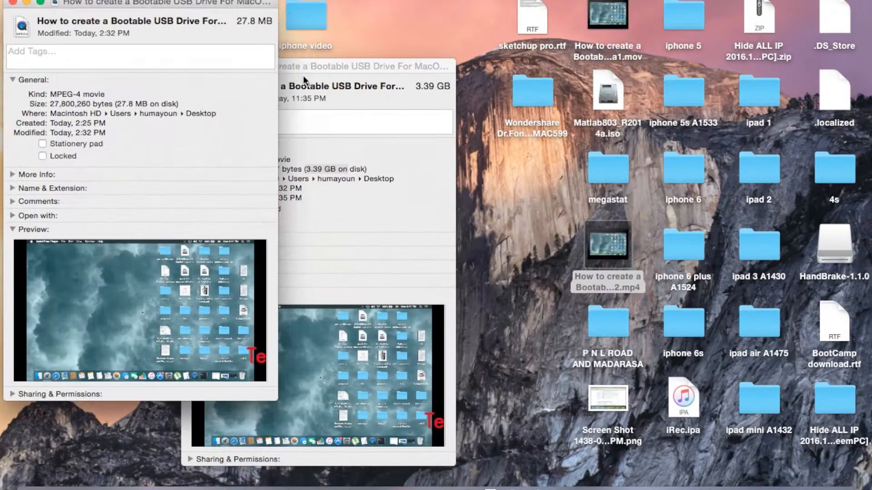
{"action": "left_click_drag", "start_coordinate": [156, 4], "coordinate": [617, 67]}
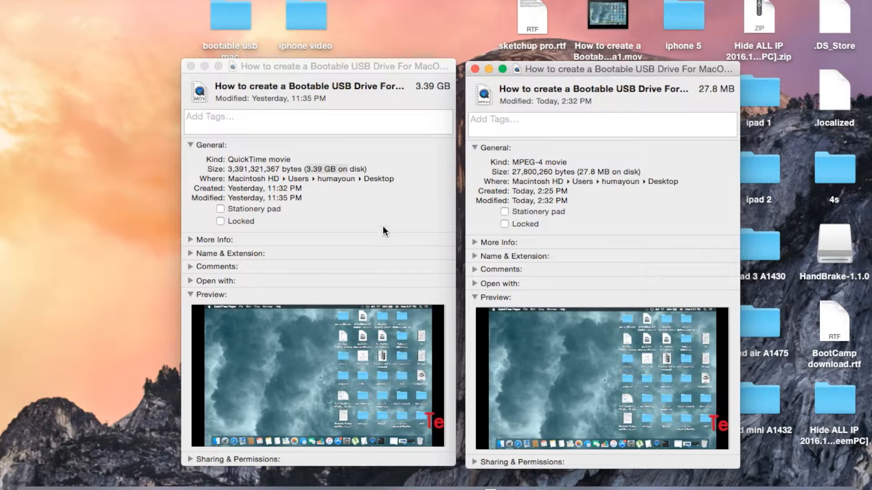
{"action": "left_click", "coordinate": [428, 94]}
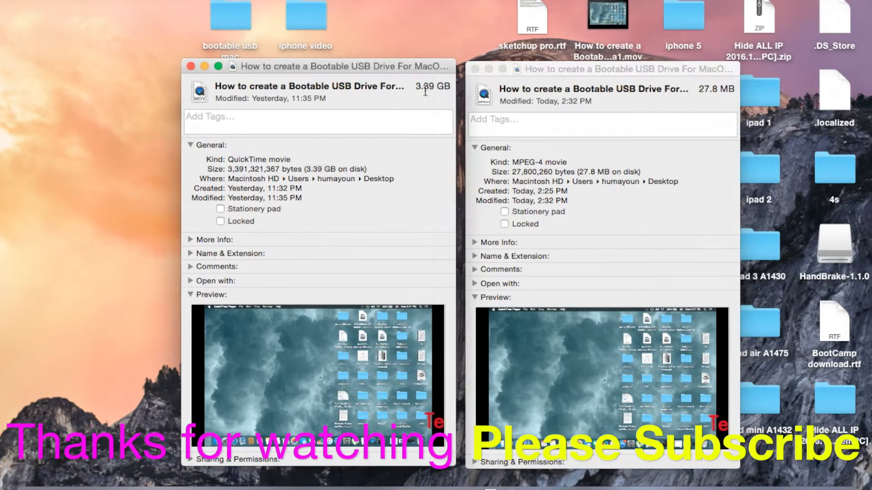